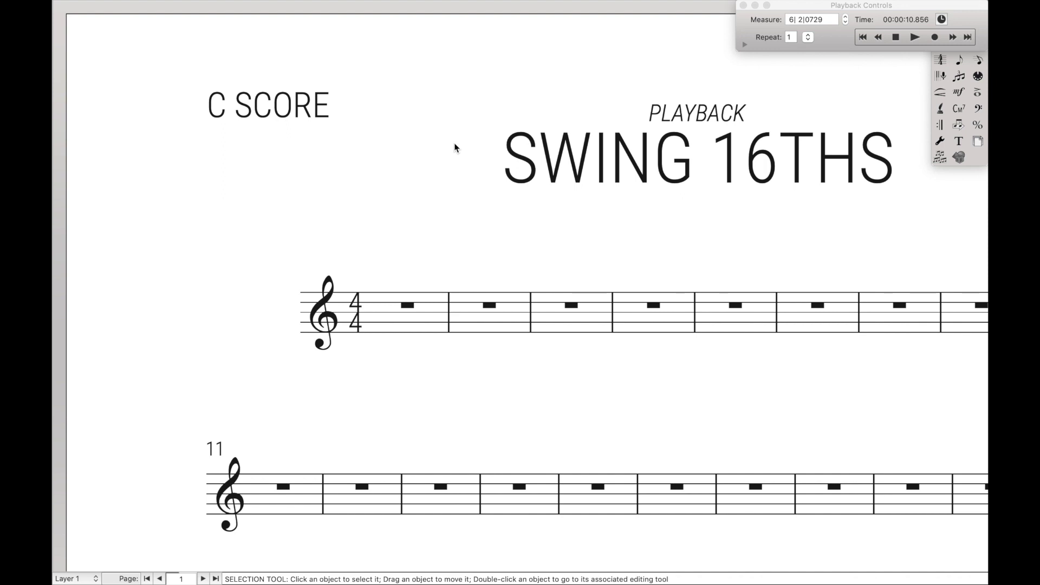
# - Enter eight eighth notes on the staff's fourth-line D to fill measure 4
pyautogui.hotkey('ctrl', 's')
pyautogui.hscroll(1, 588, 296)
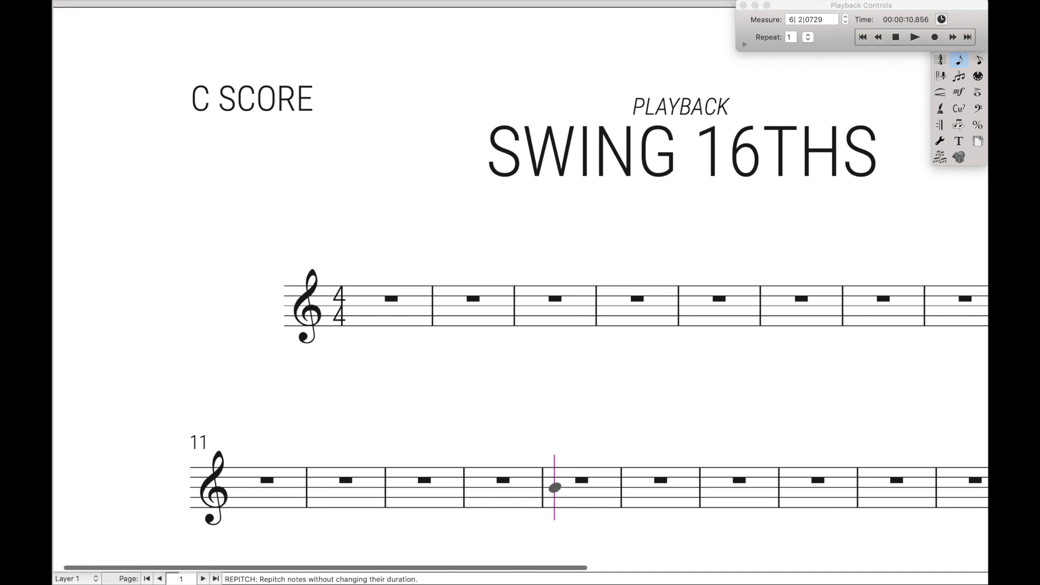
pyautogui.click(622, 296)
pyautogui.click(640, 295)
pyautogui.click(658, 296)
pyautogui.click(677, 296)
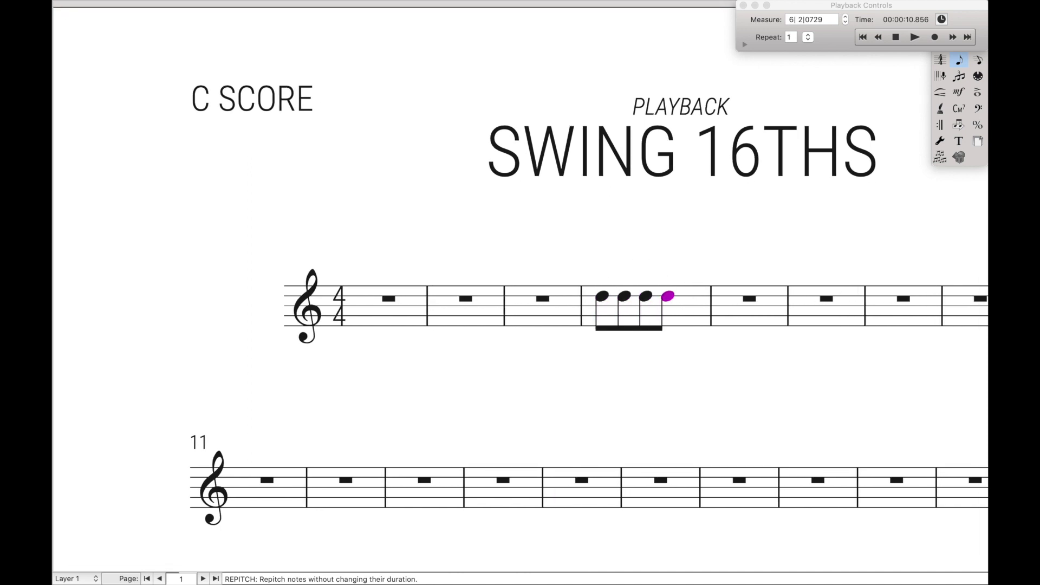
pyautogui.click(705, 295)
pyautogui.click(729, 295)
pyautogui.click(748, 296)
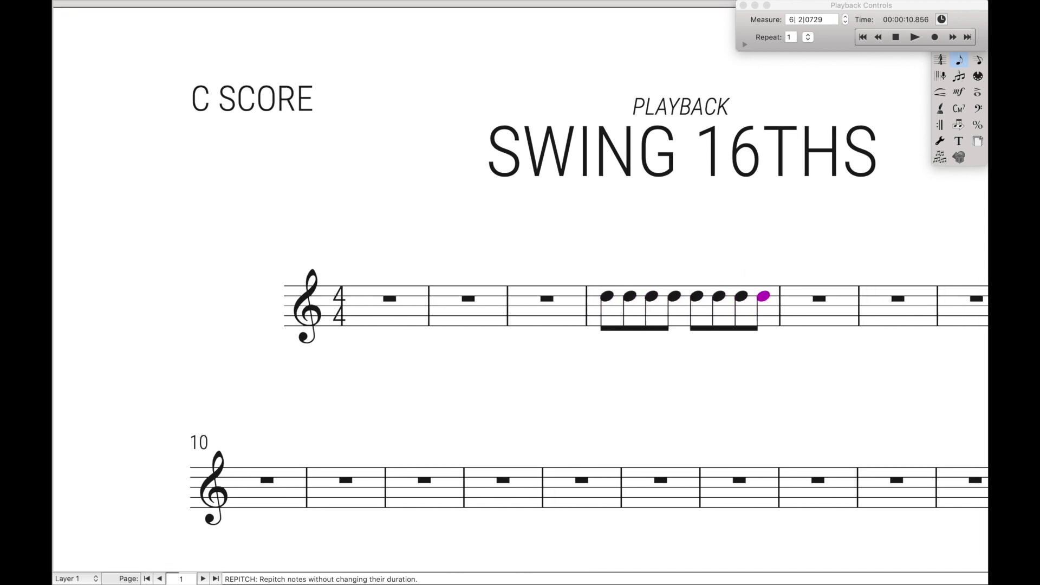
pyautogui.click(758, 295)
pyautogui.press('Escape')
# - Play back the eighth notes in measure 4 and stop playback
pyautogui.hscroll(5, 759, 299)
pyautogui.scroll(-5, 759, 298)
pyautogui.hscroll(5, 759, 298)
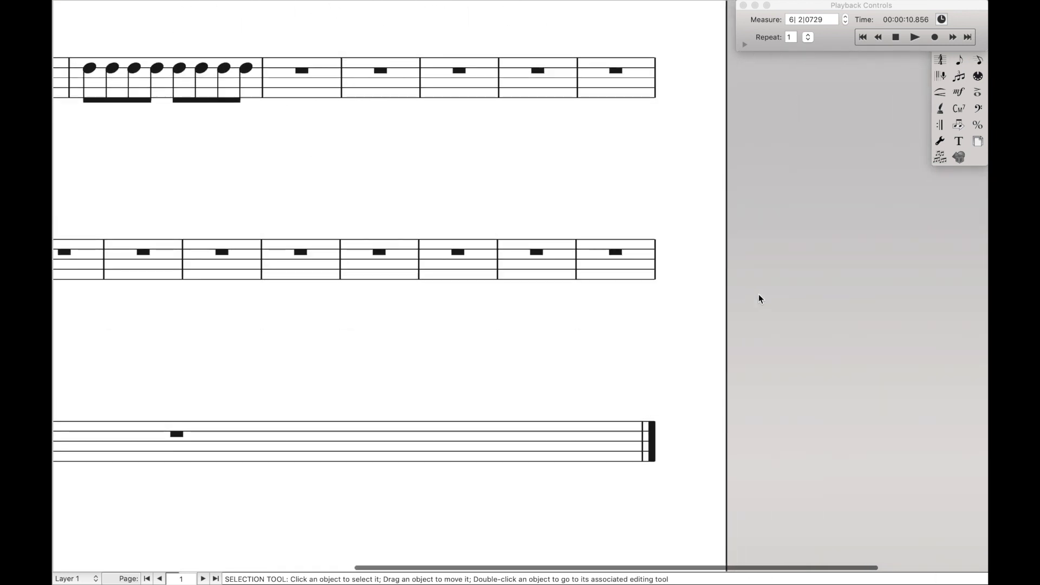
pyautogui.click(896, 41)
pyautogui.press('space')
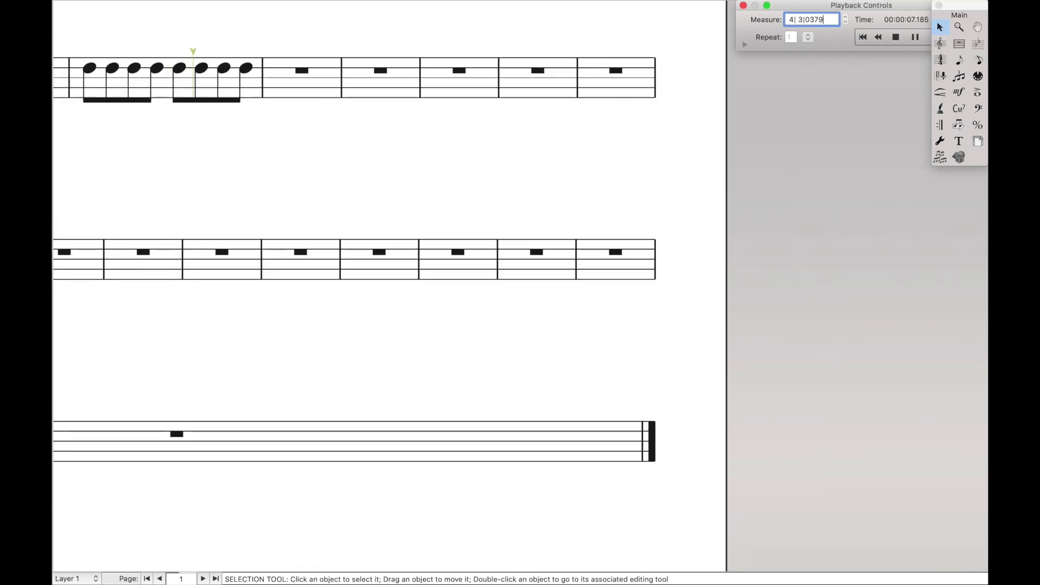
pyautogui.click(895, 39)
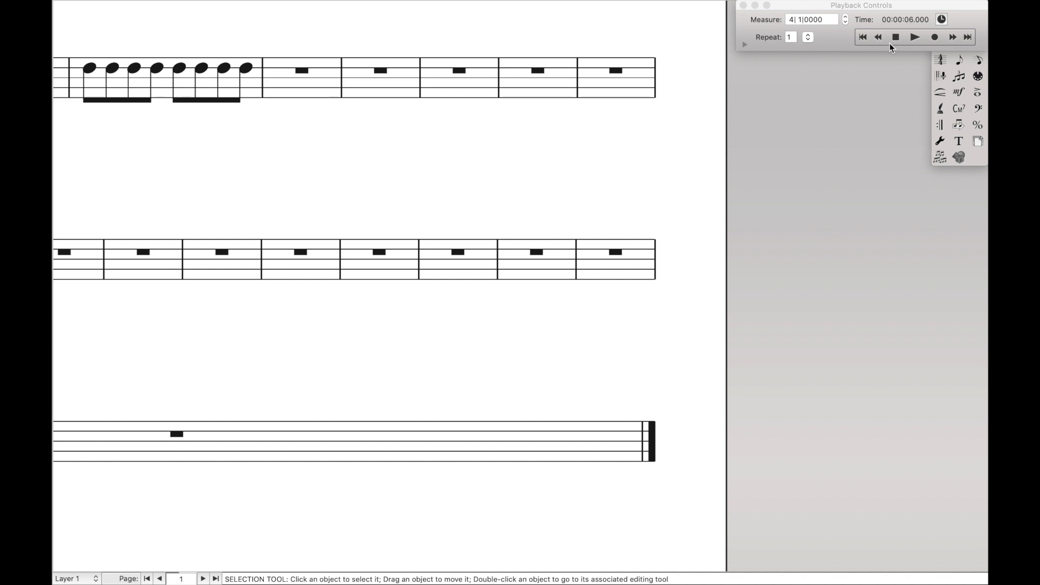
# - Set the Human Playback style to Jazz and collapse the playback settings
pyautogui.click(744, 44)
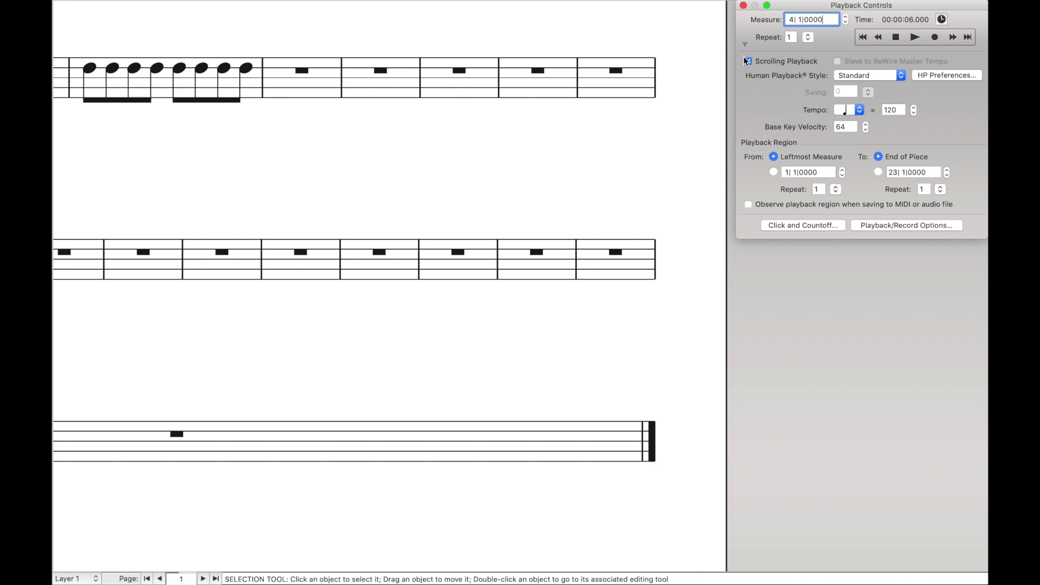
pyautogui.click(842, 77)
pyautogui.click(847, 169)
pyautogui.click(746, 44)
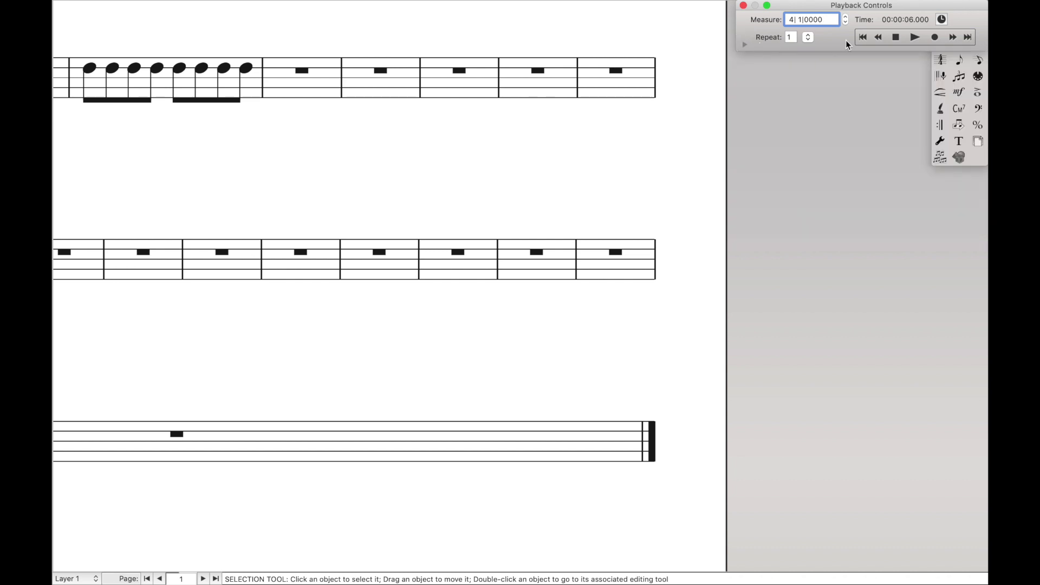
# - Play back the eighth-note measure with the Jazz style applied and stop playback
pyautogui.click(893, 38)
pyautogui.press('space')
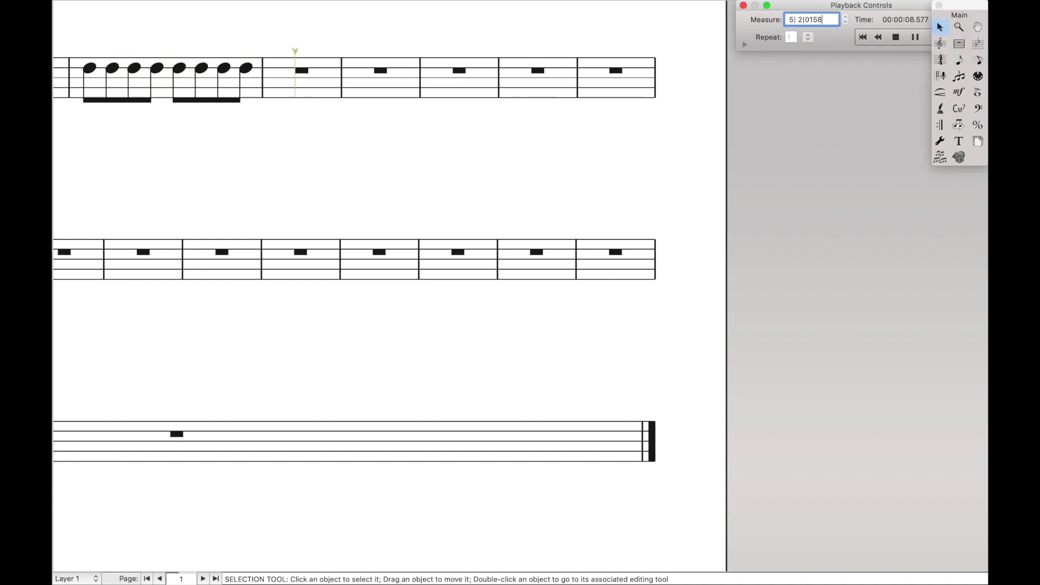
pyautogui.press('space')
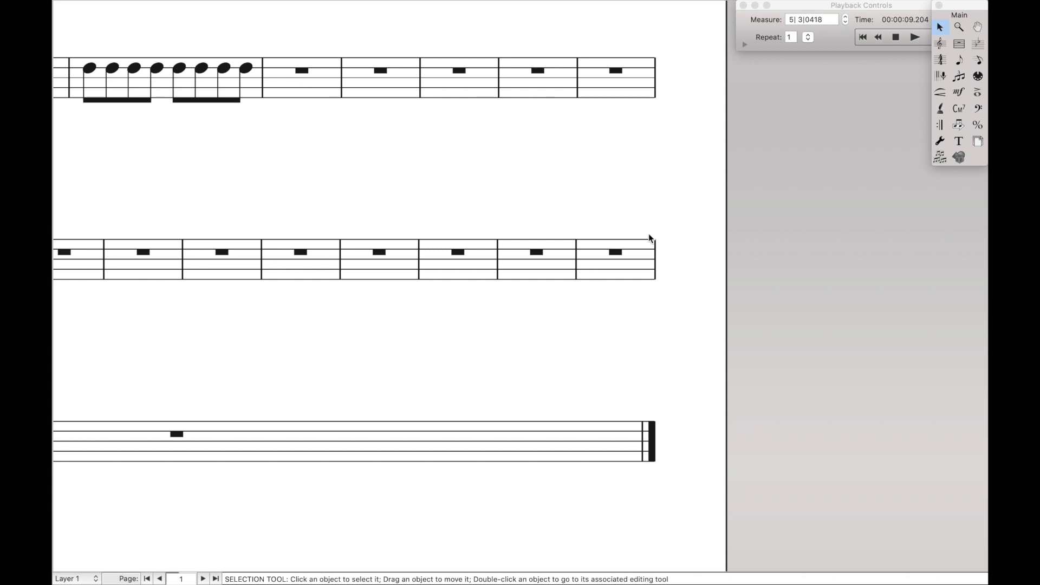
# - Edit the time signature to eight beats of eighth-note duration, from measure 1 through the end of the piece
pyautogui.hscroll(-6, 569, 279)
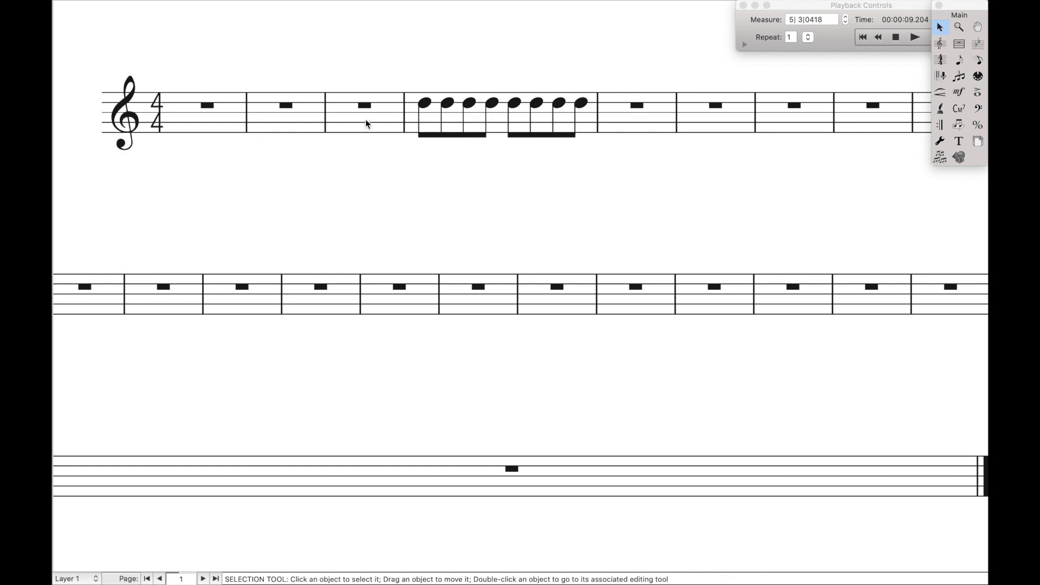
pyautogui.rightClick(163, 125)
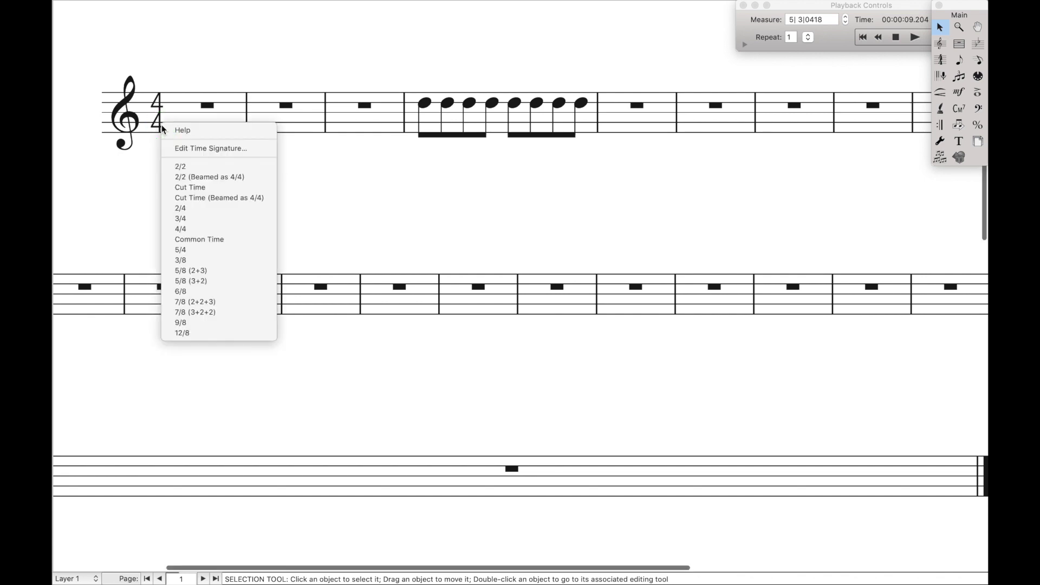
pyautogui.click(190, 149)
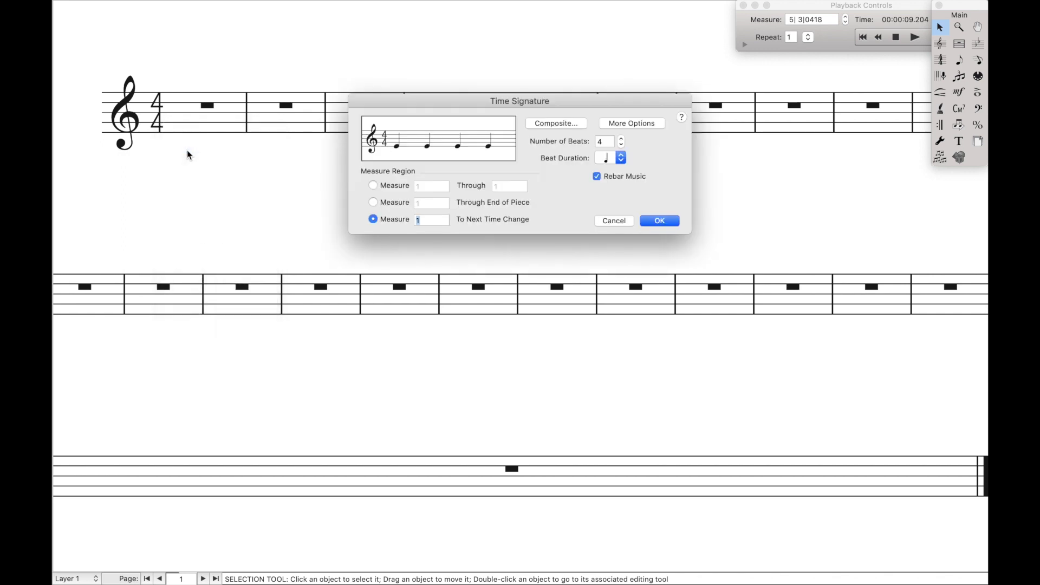
pyautogui.click(379, 204)
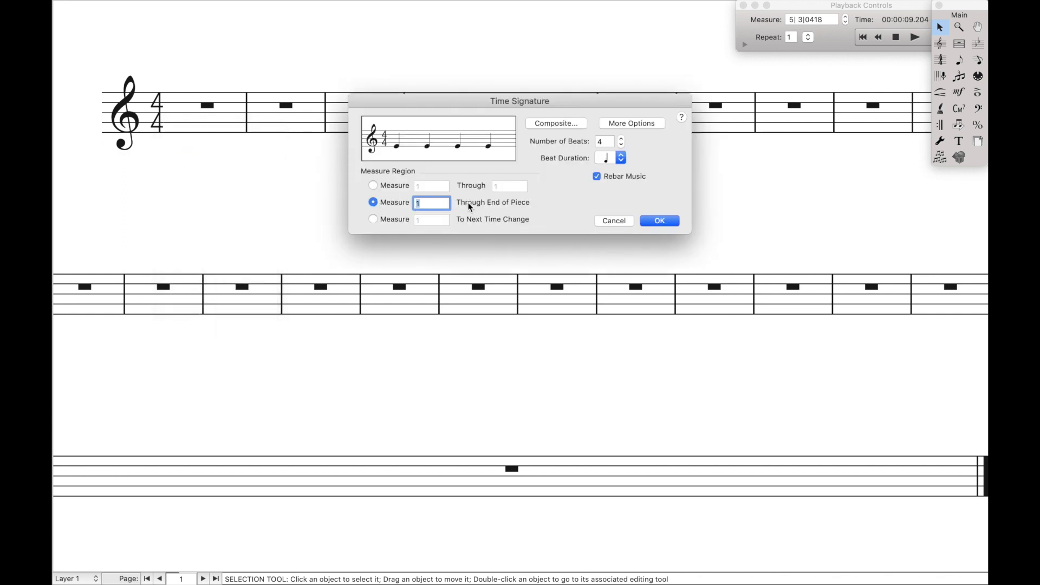
pyautogui.click(622, 140)
pyautogui.click(622, 139)
pyautogui.click(622, 139)
pyautogui.click(622, 140)
pyautogui.click(621, 157)
pyautogui.click(621, 177)
# - Use a different time signature of 4/4 for display and apply the time signature change
pyautogui.click(629, 126)
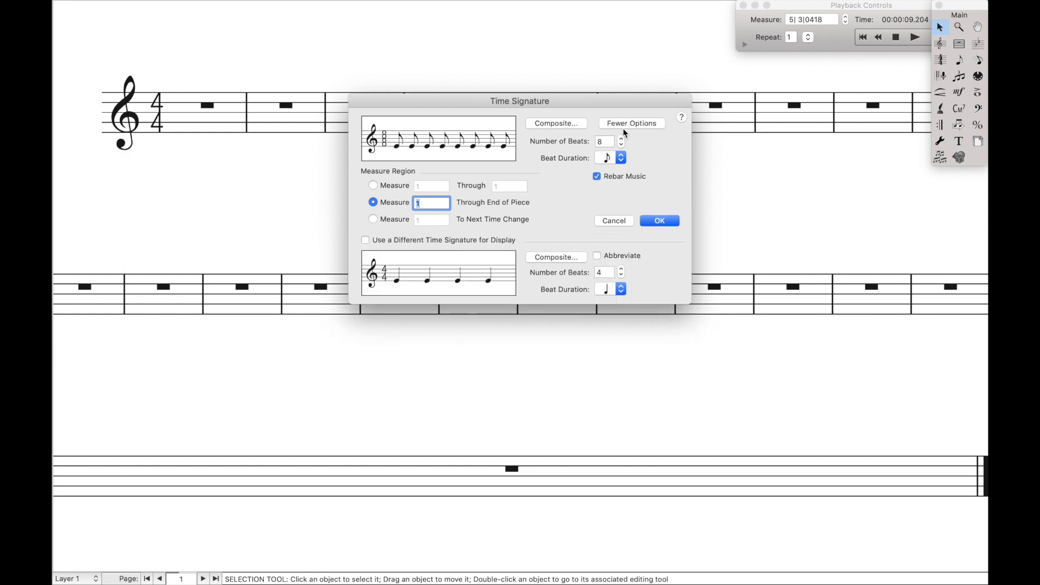
pyautogui.click(366, 240)
pyautogui.click(672, 222)
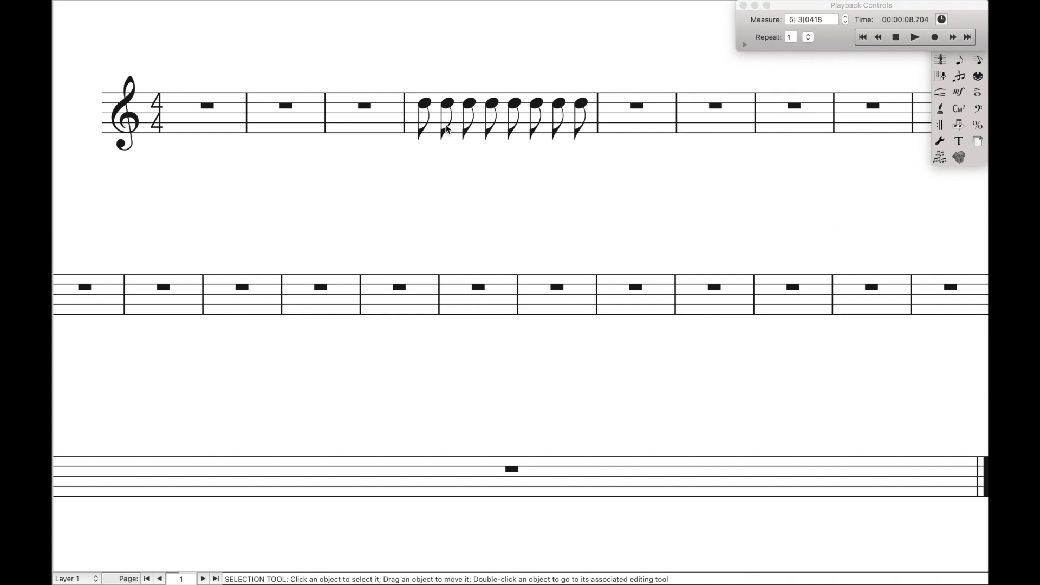
# - Enter four sixteenth notes on the same D at the start of measure 5
pyautogui.hscroll(1, 447, 129)
pyautogui.scroll(1, 447, 128)
pyautogui.hotkey('ctrl', 's')
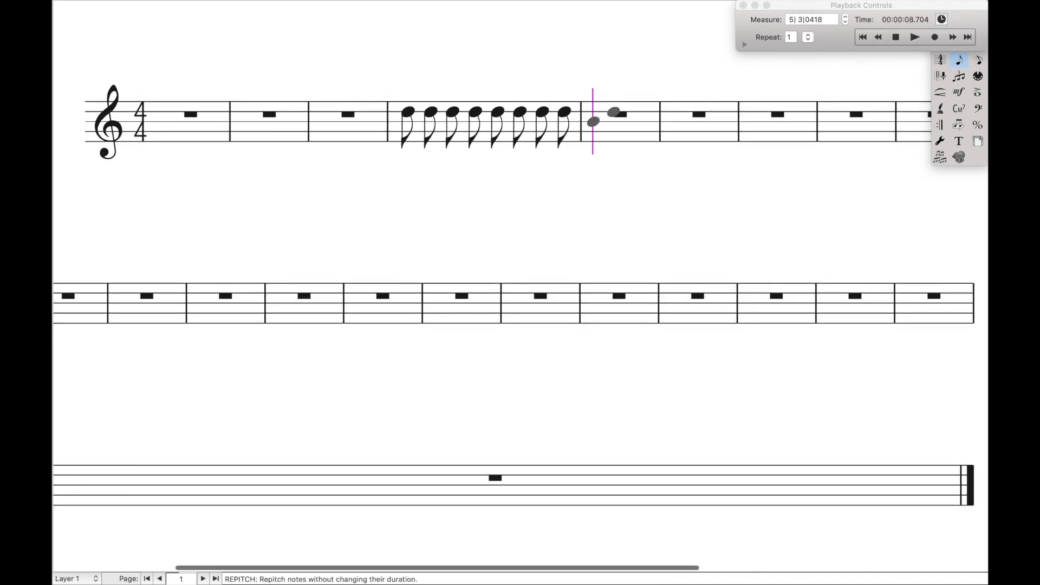
pyautogui.press('3')
pyautogui.click(618, 112)
pyautogui.click(623, 111)
pyautogui.click(648, 111)
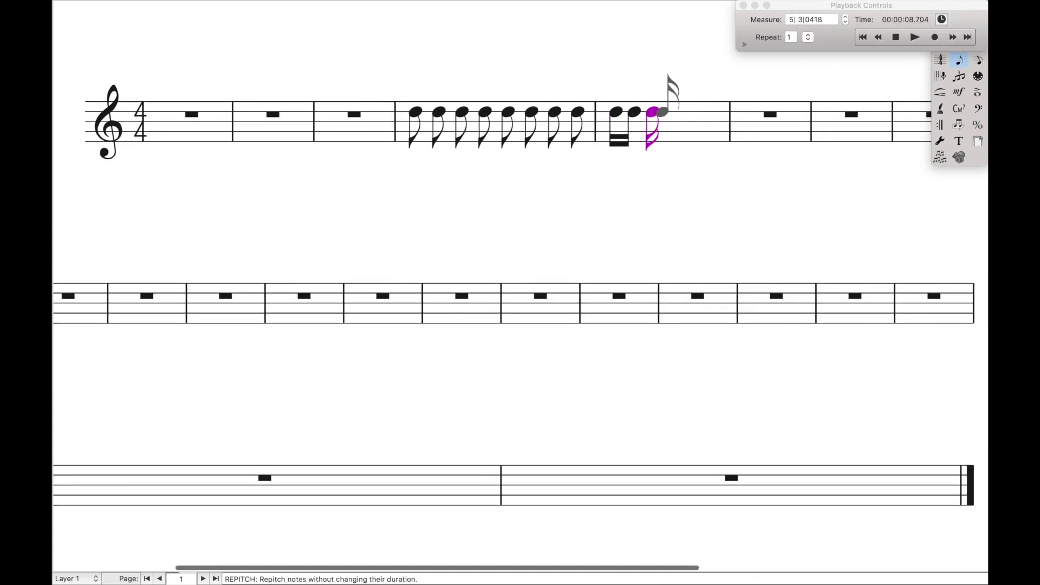
pyautogui.click(662, 112)
pyautogui.press('Escape')
# - Select the four sixteenth notes in measure 5 and paste them horizontally 4 times to fill the measure
pyautogui.moveTo(584, 77); pyautogui.dragTo(657, 138)
pyautogui.press('super+alt+v')
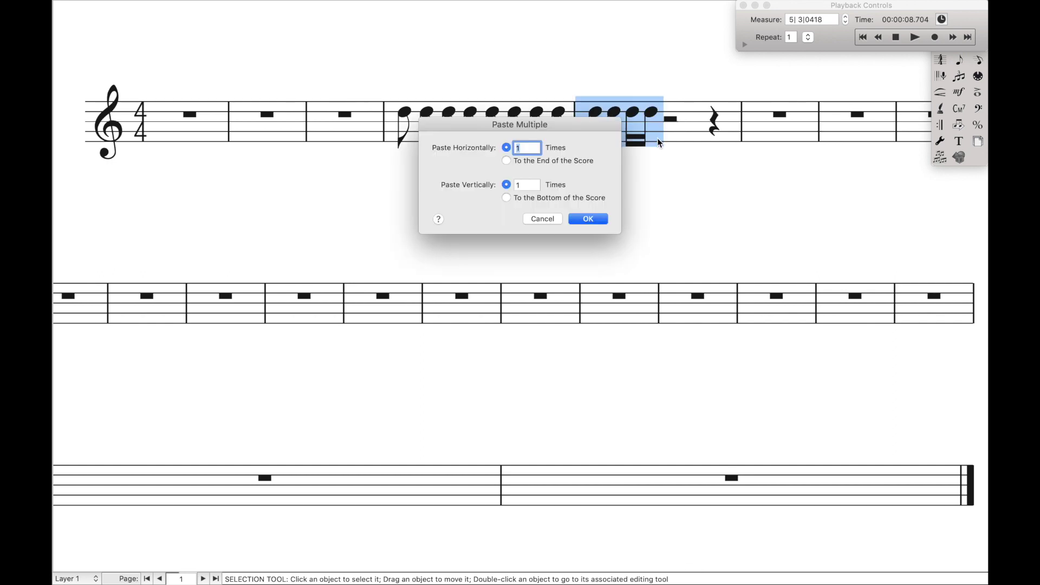
pyautogui.write('4')
pyautogui.press('Return')
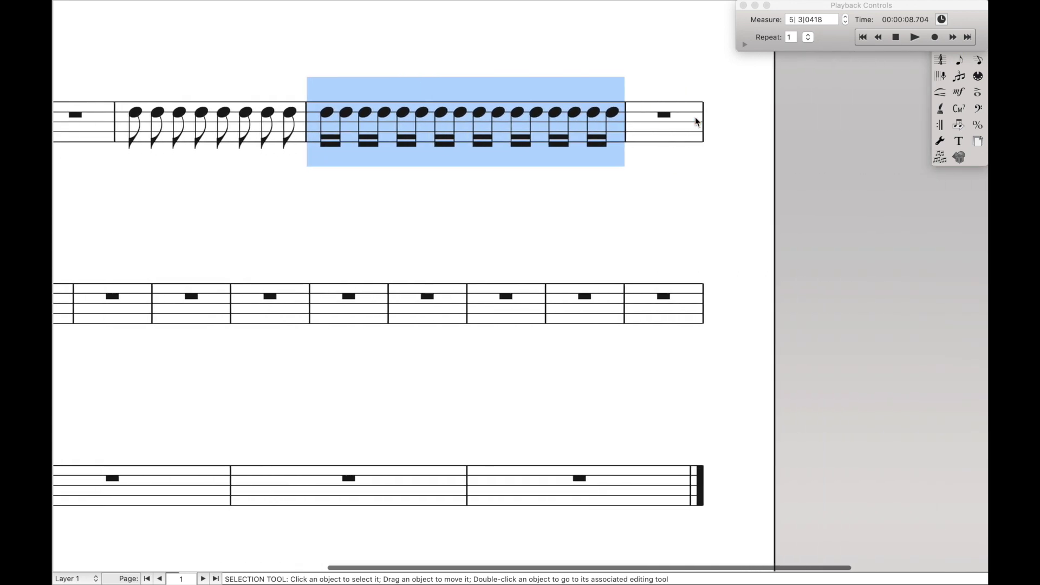
# - Check the playback style settings, play back the sixteenth notes in measure 5 and stop playback
pyautogui.click(745, 44)
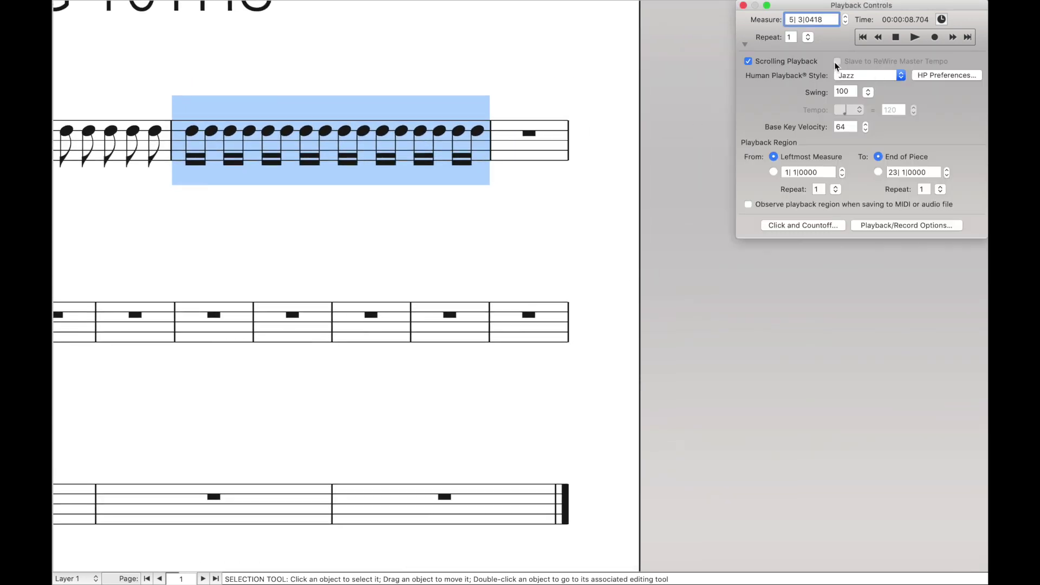
pyautogui.click(744, 43)
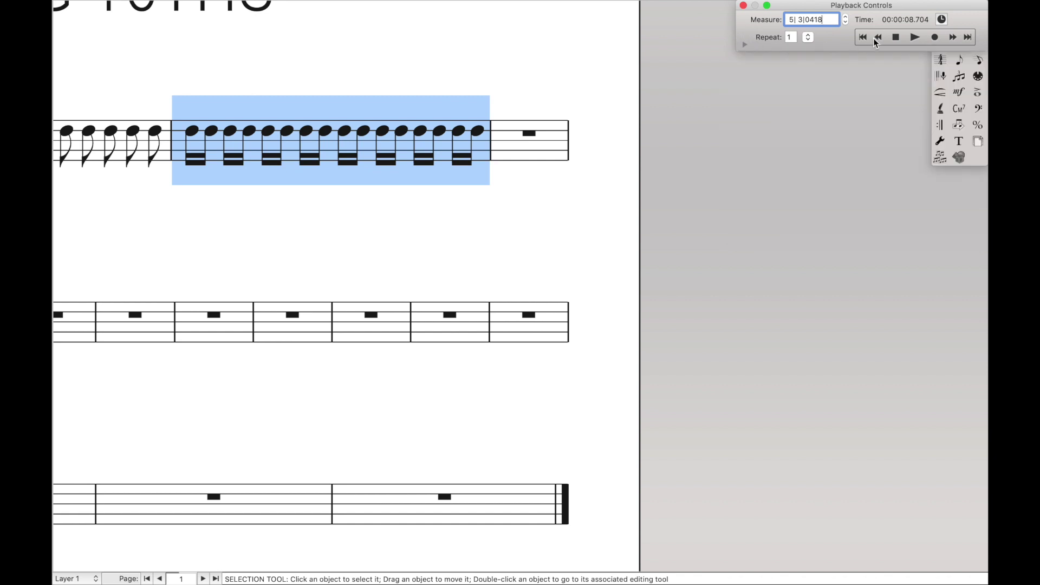
pyautogui.click(896, 37)
pyautogui.click(914, 37)
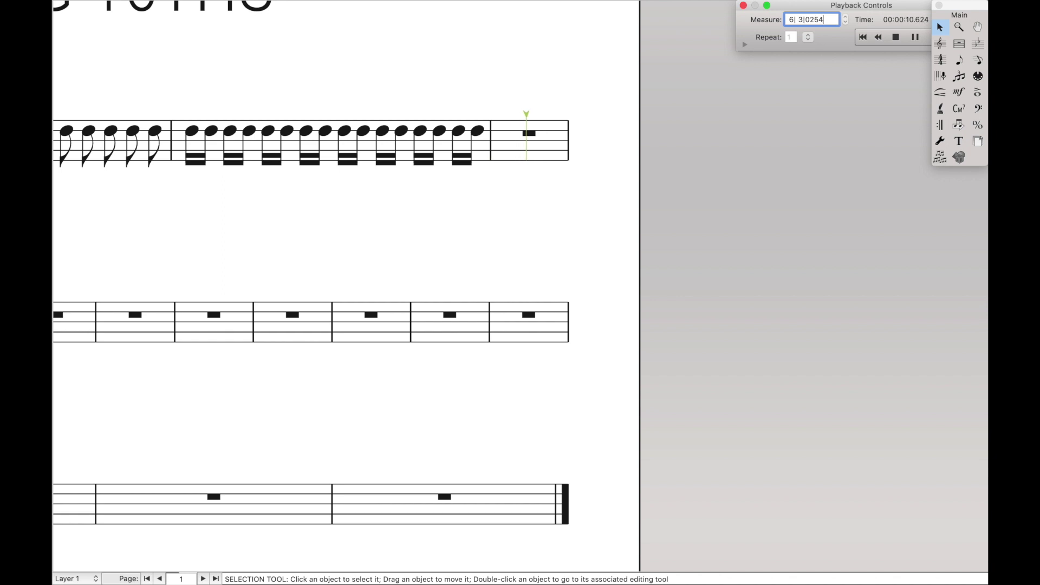
pyautogui.press('space')
# - Attach a quarter note = 60 tempo marking to the first note of measure 5 and play back the passage
pyautogui.hotkey('ctrl', 'e')
pyautogui.doubleClick(187, 132)
pyautogui.click(538, 271)
pyautogui.doubleClick(537, 274)
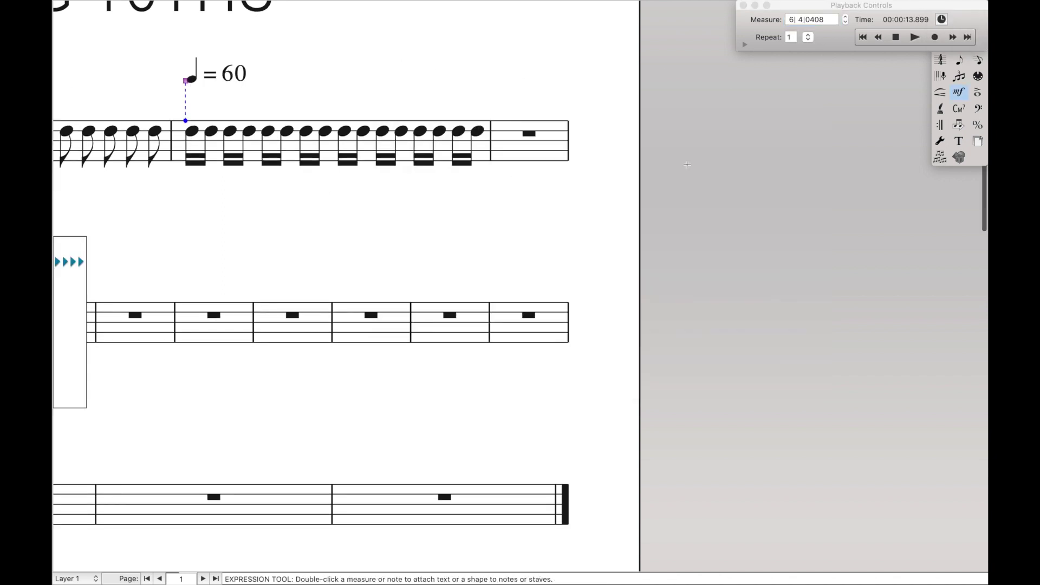
pyautogui.press('space')
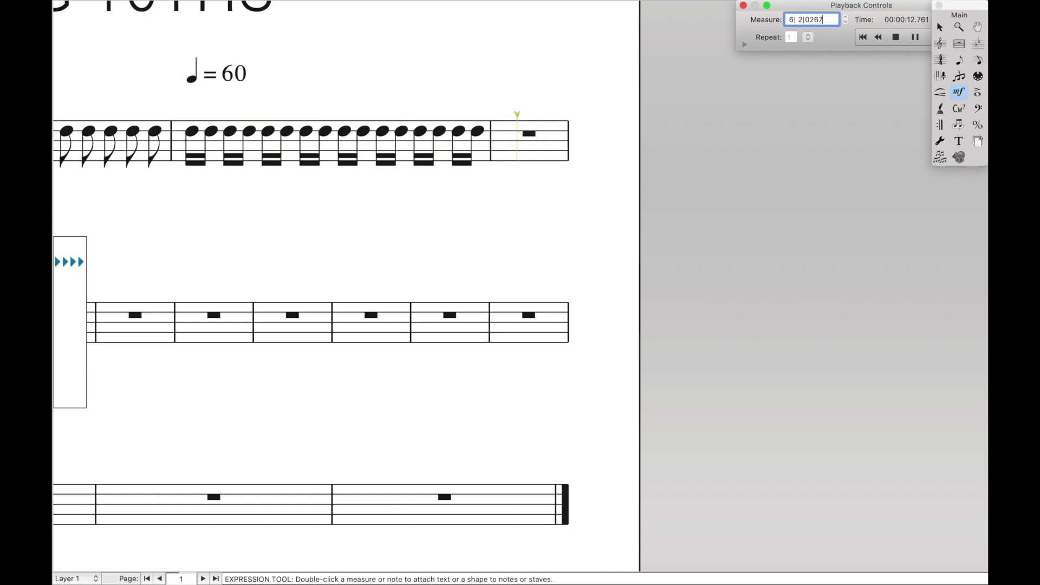
pyautogui.press('space')
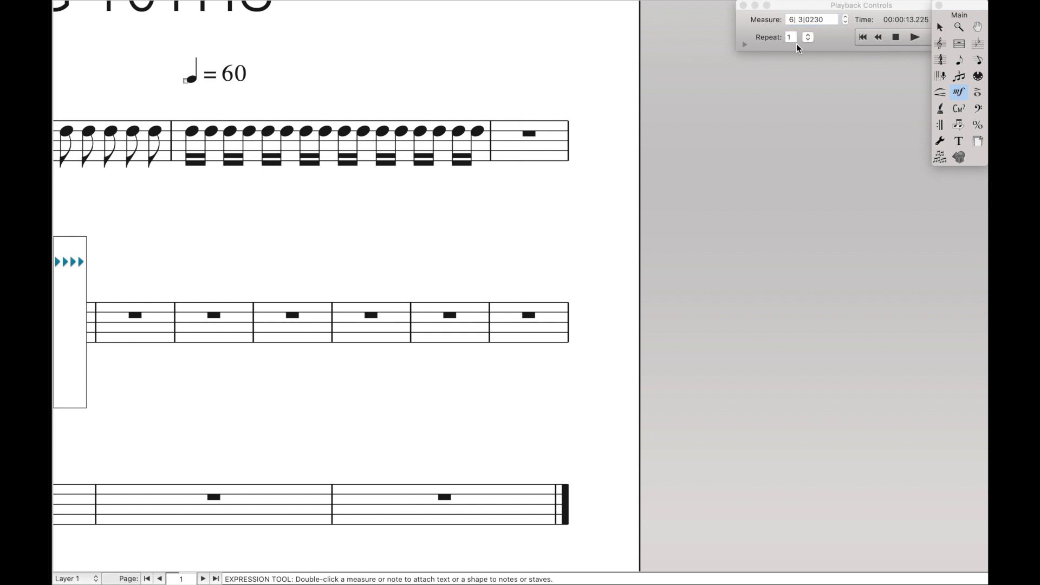
# - Set the playback swing amount to Light (75) and collapse the playback settings
pyautogui.click(744, 46)
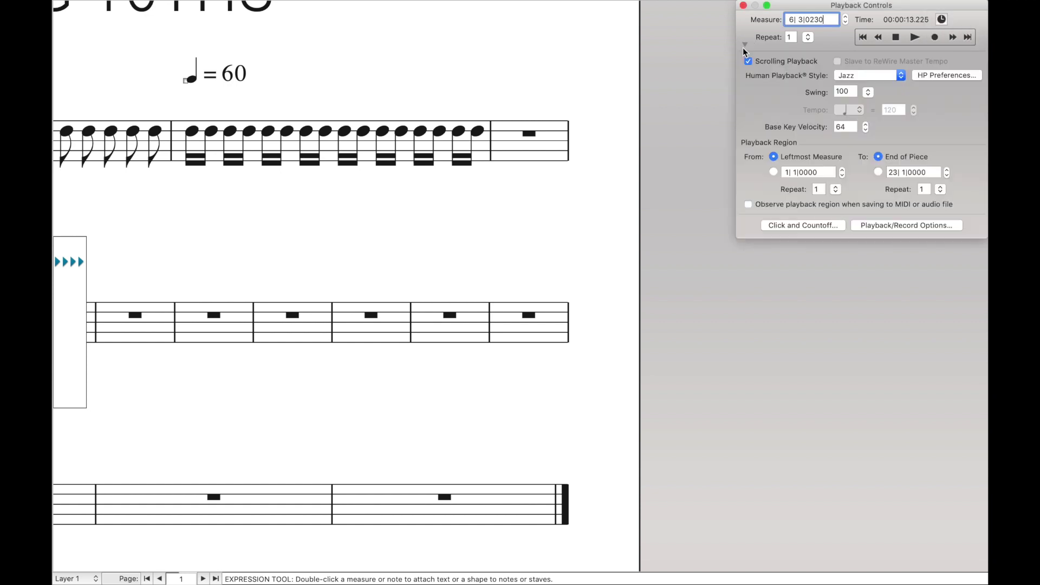
pyautogui.click(868, 93)
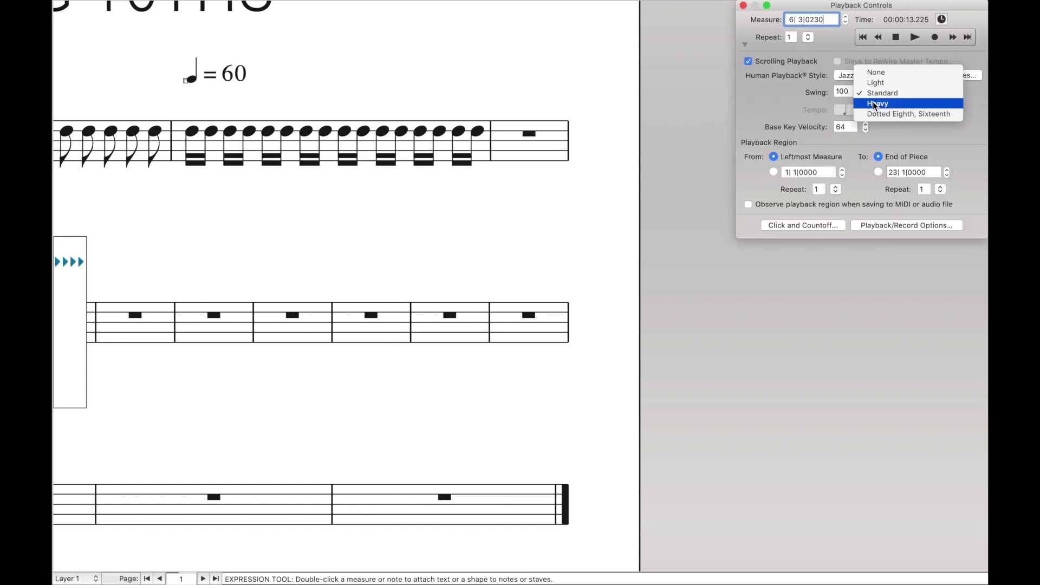
pyautogui.click(899, 79)
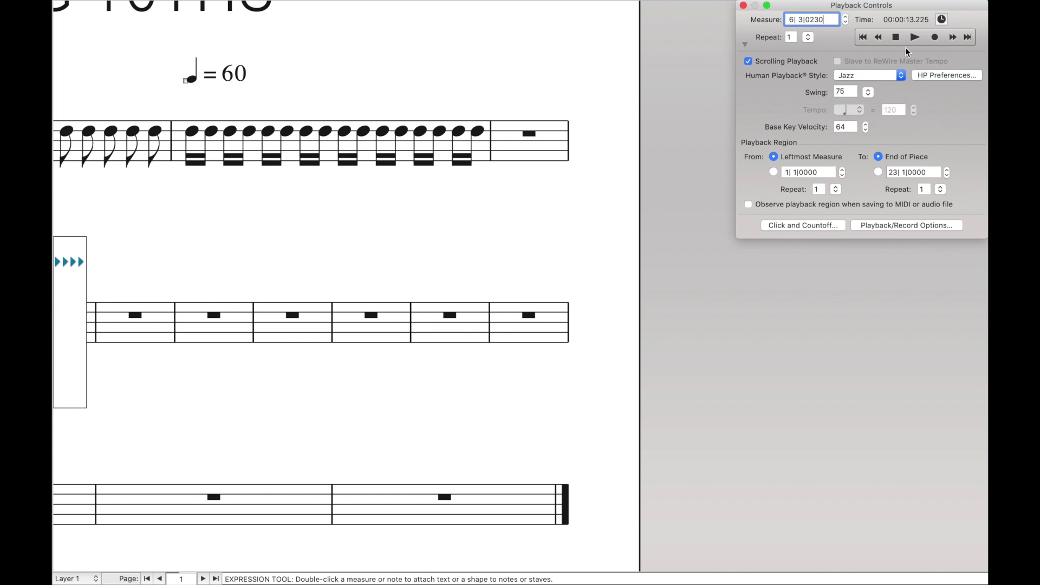
pyautogui.click(863, 94)
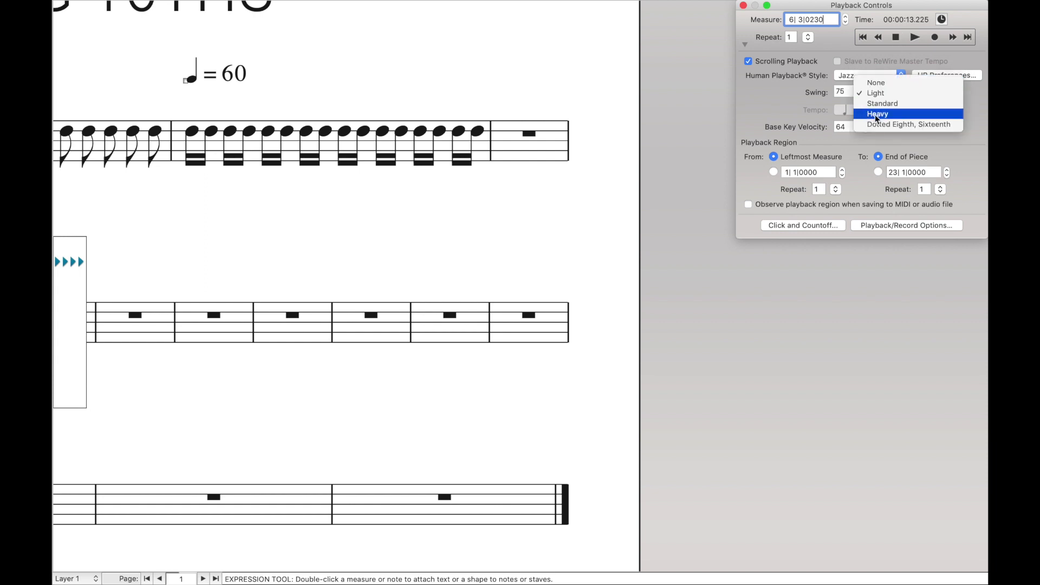
pyautogui.click(826, 94)
pyautogui.click(577, 159)
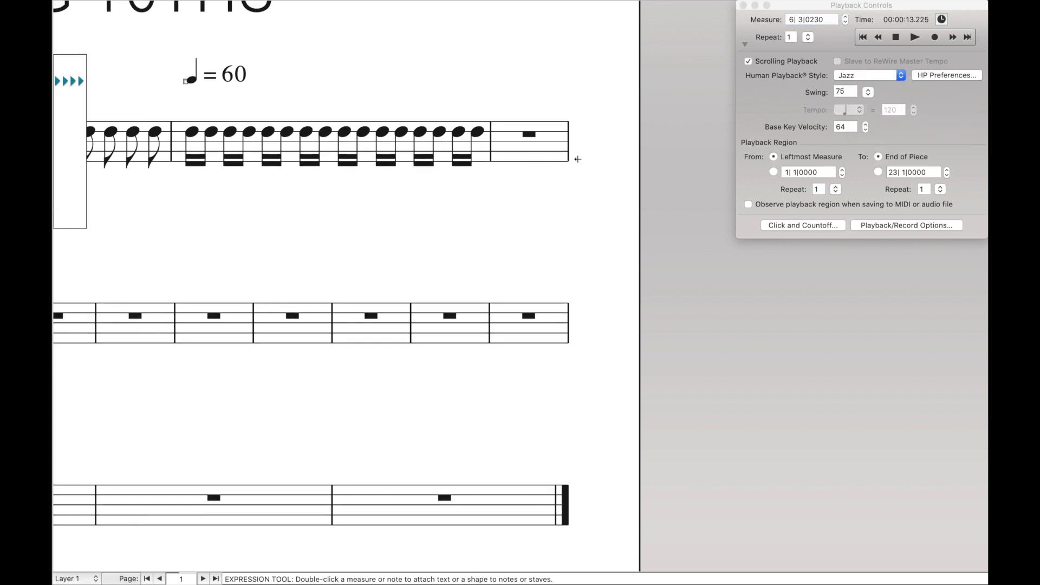
pyautogui.hscroll(-5, 578, 159)
pyautogui.press('Escape')
pyautogui.press('super+minus')
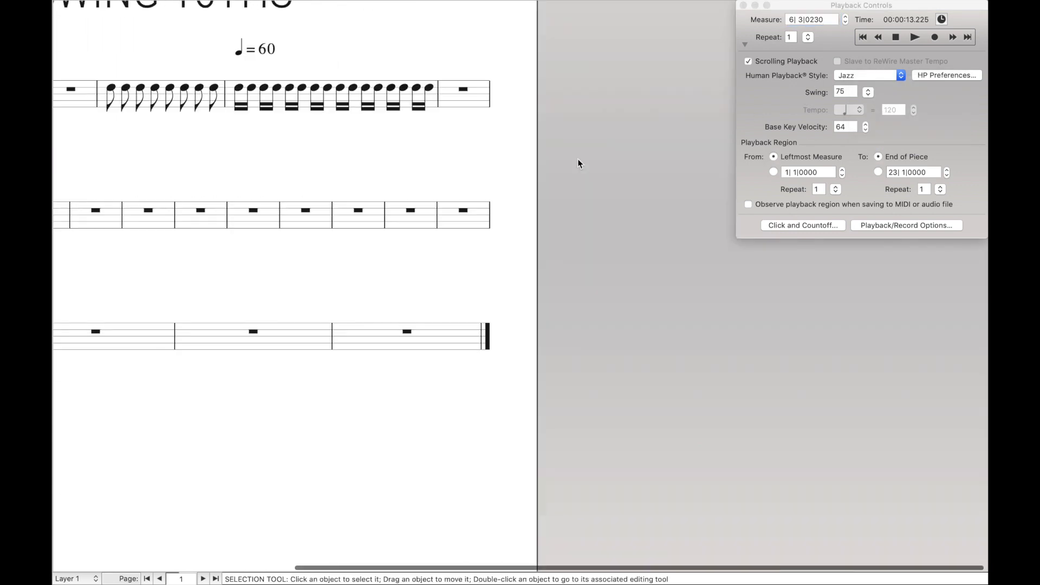
pyautogui.hscroll(-5, 578, 159)
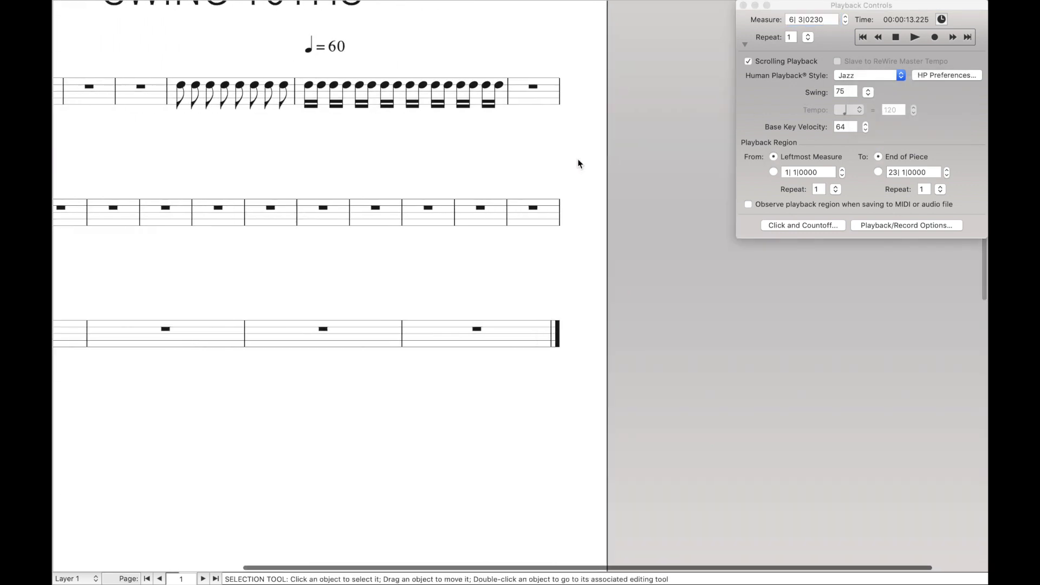
pyautogui.click(745, 42)
# - Beam the eighth notes in measure 4 together in pairs, working back from the last note, and leave note entry
pyautogui.hscroll(-4, 616, 104)
pyautogui.press('super+equal')
pyautogui.press('super+equal')
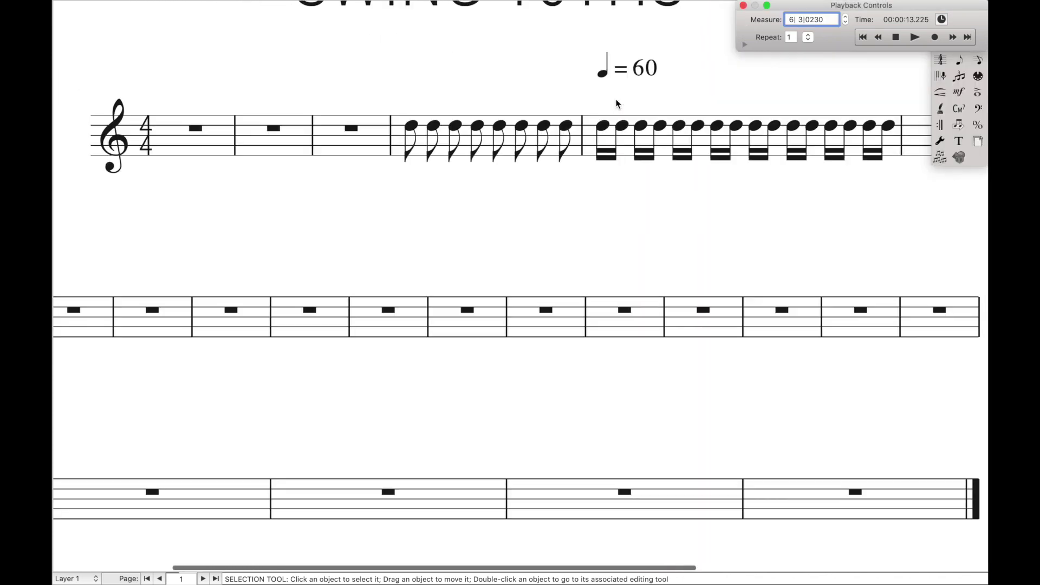
pyautogui.hscroll(8, 616, 104)
pyautogui.doubleClick(680, 207)
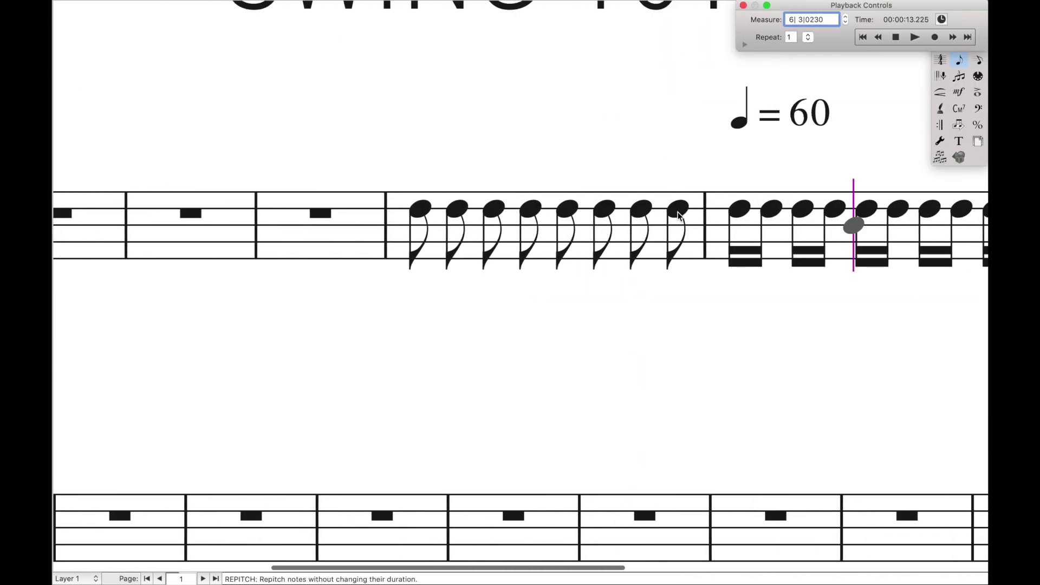
pyautogui.click(679, 209)
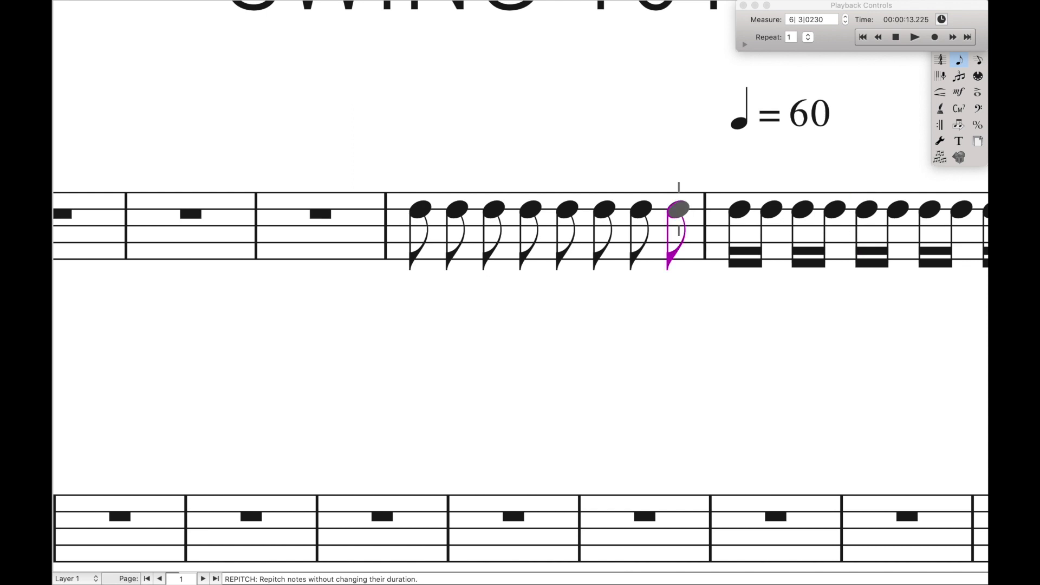
pyautogui.press('/')
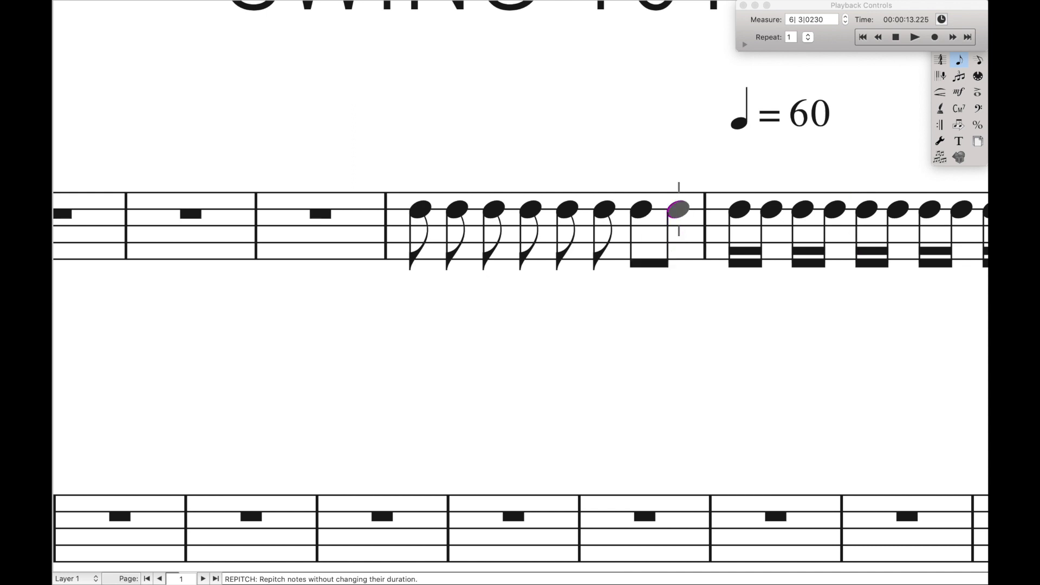
pyautogui.press('Left')
pyautogui.press('Left')
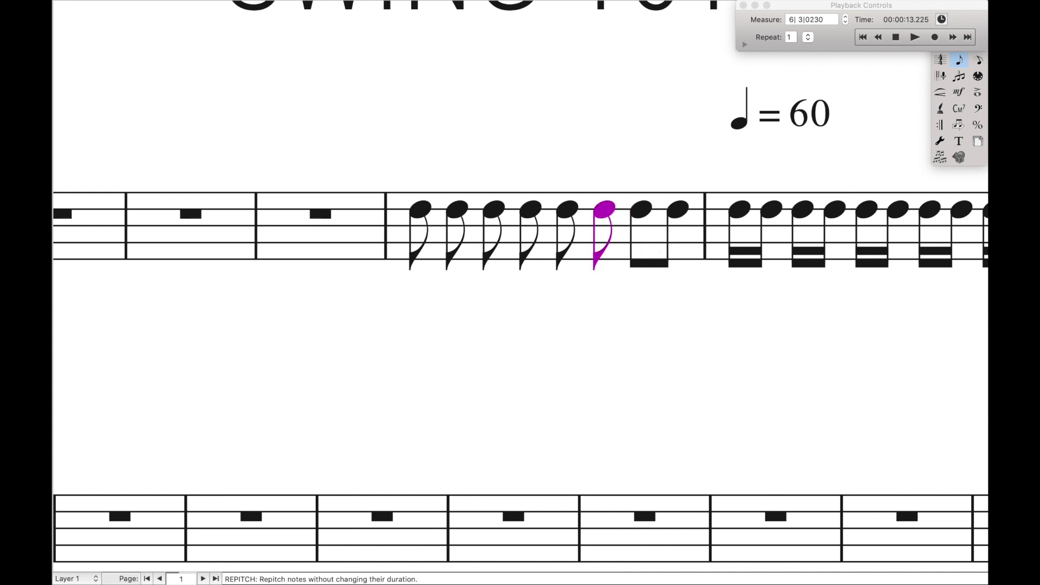
pyautogui.press('/')
pyautogui.press('Left')
pyautogui.press('Left')
pyautogui.press('/')
pyautogui.press('Left')
pyautogui.press('Left')
pyautogui.press('/')
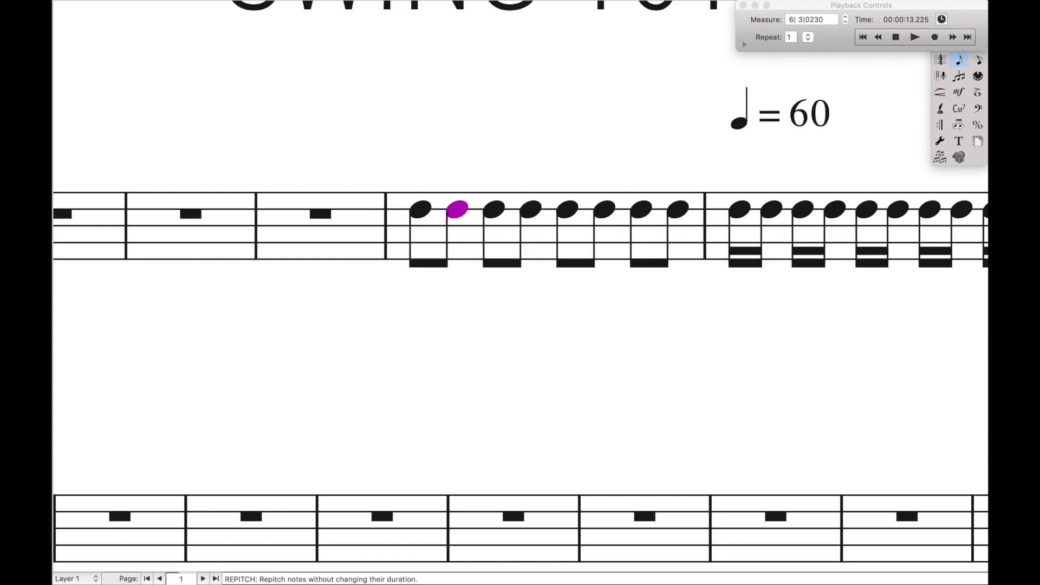
pyautogui.hscroll(8, 657, 271)
pyautogui.press('Escape')
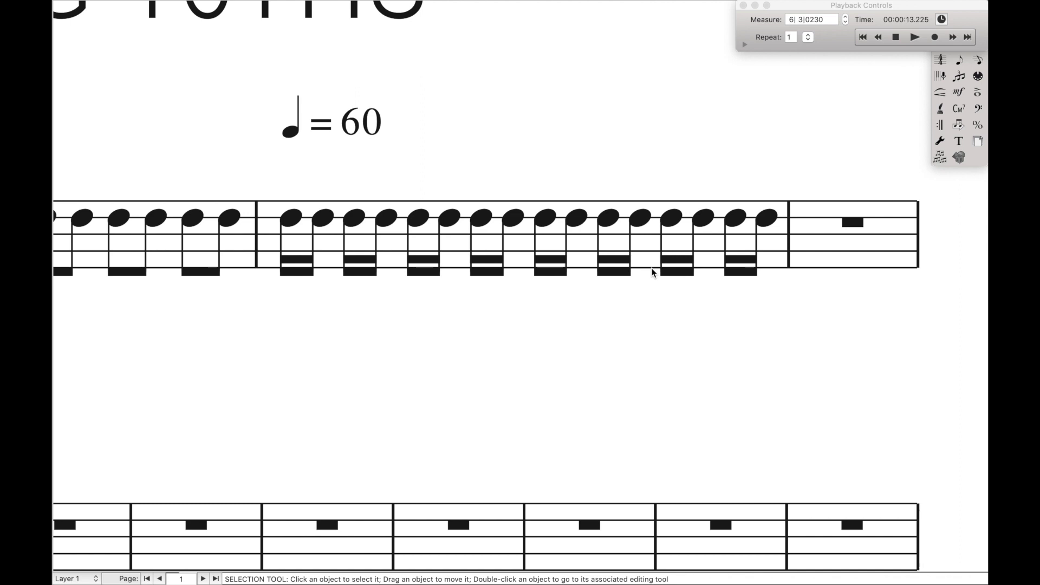
# - Define the actual time signature from measure 1 as a composite with beat groups 2+2+2+2 and beat duration 8
pyautogui.scroll(2, 652, 272)
pyautogui.hscroll(-2, 665, 365)
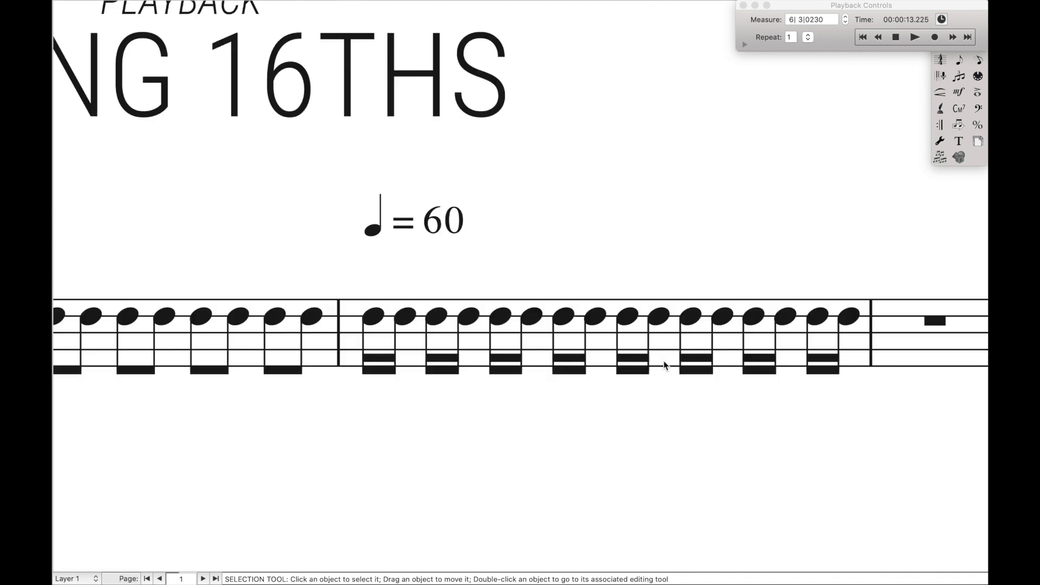
pyautogui.scroll(-5, 664, 365)
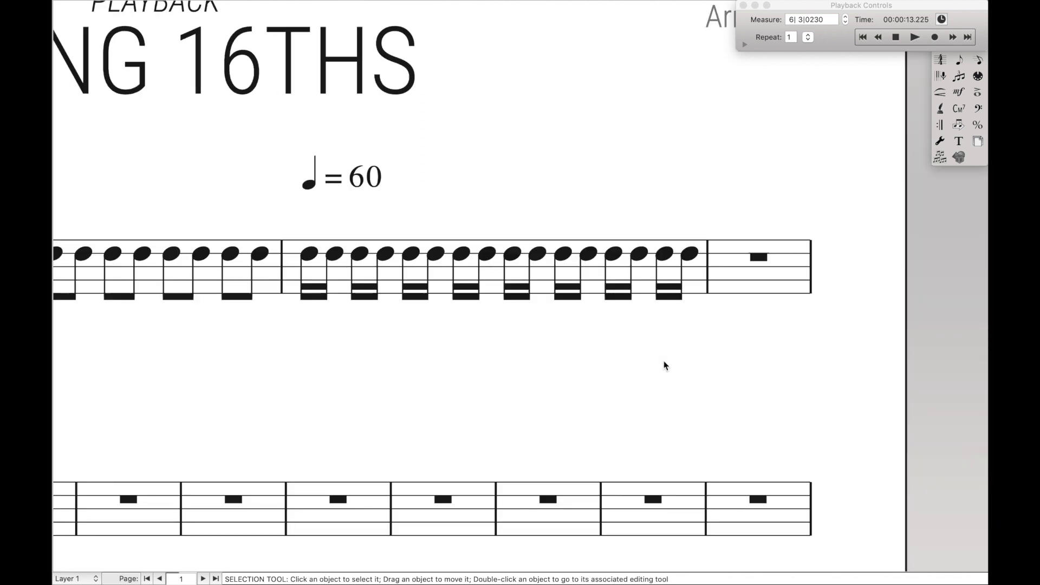
pyautogui.hscroll(-1, 664, 364)
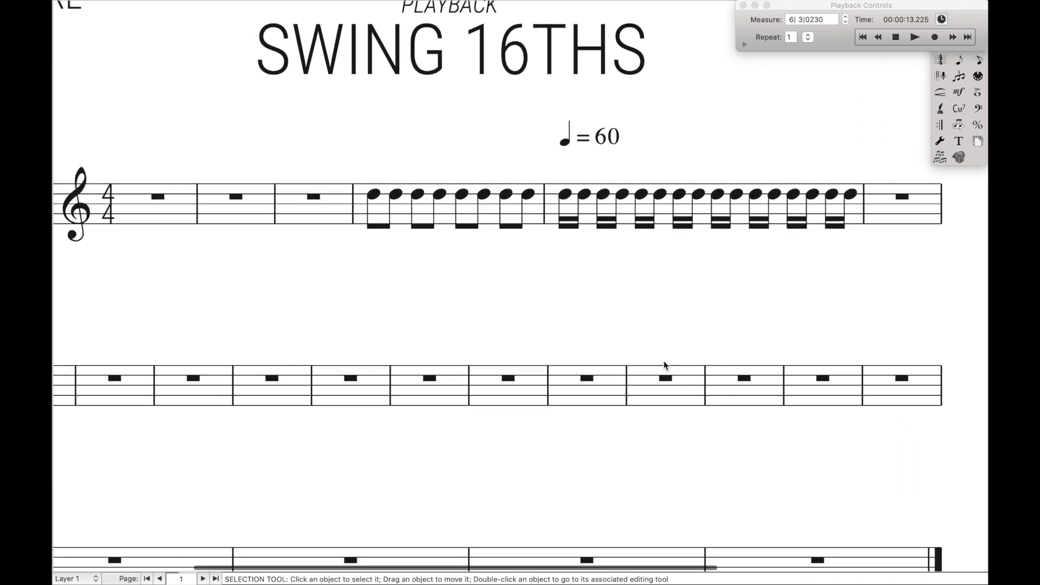
pyautogui.hscroll(-5, 665, 366)
pyautogui.rightClick(215, 216)
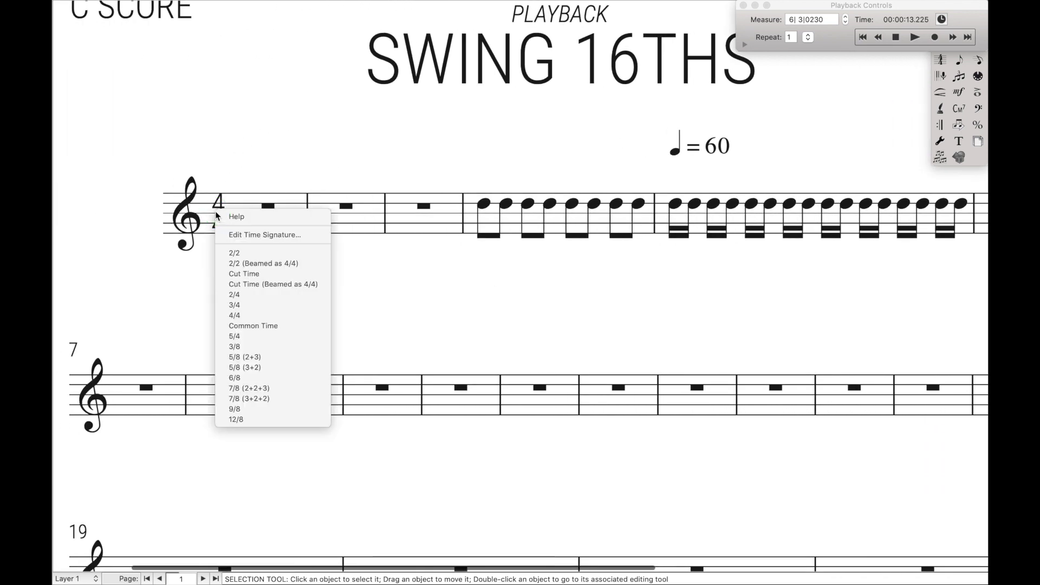
pyautogui.click(228, 236)
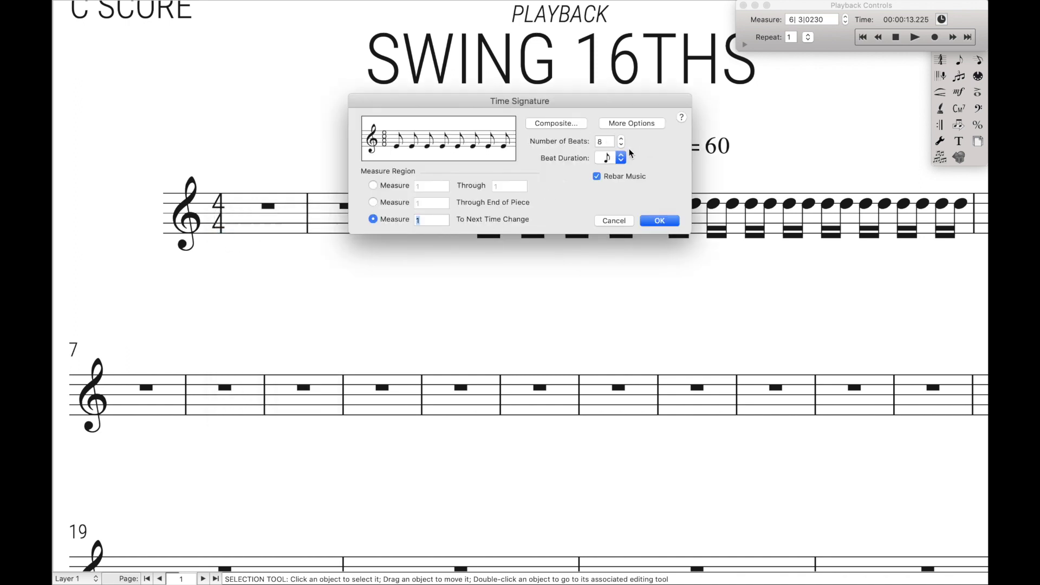
pyautogui.click(571, 124)
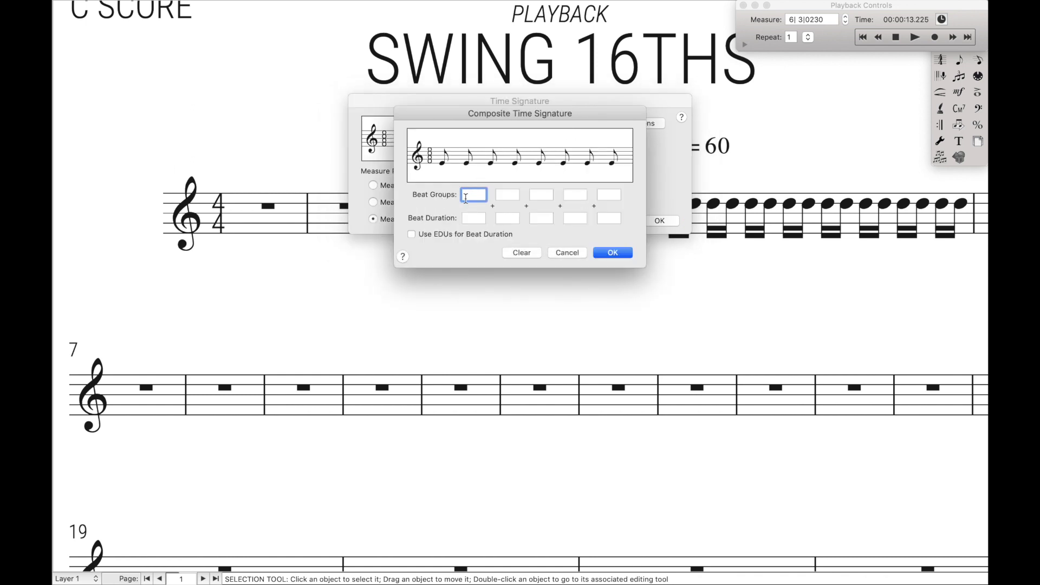
pyautogui.write('2+2+2+2')
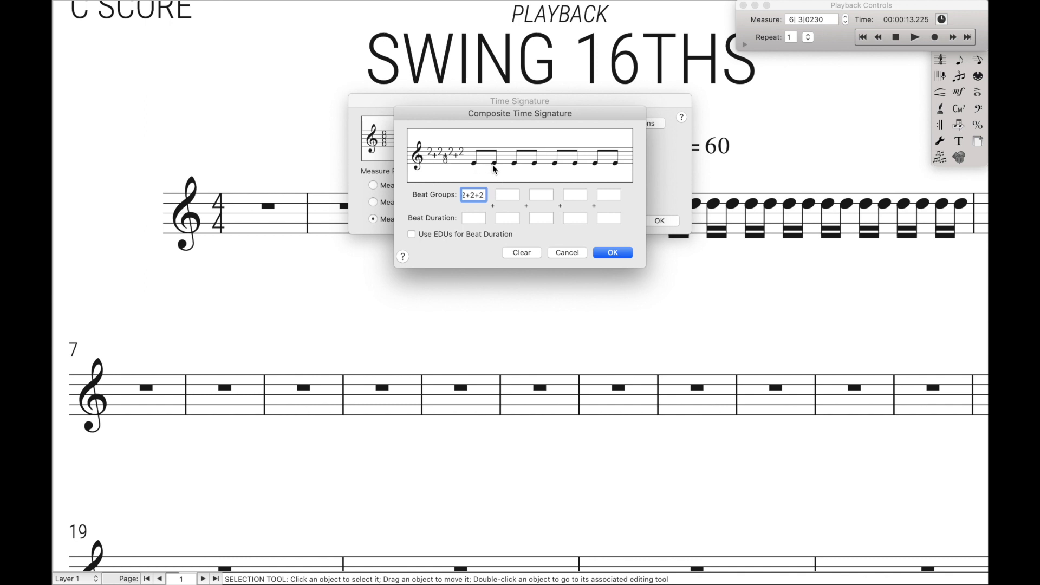
pyautogui.click(478, 216)
pyautogui.write('8')
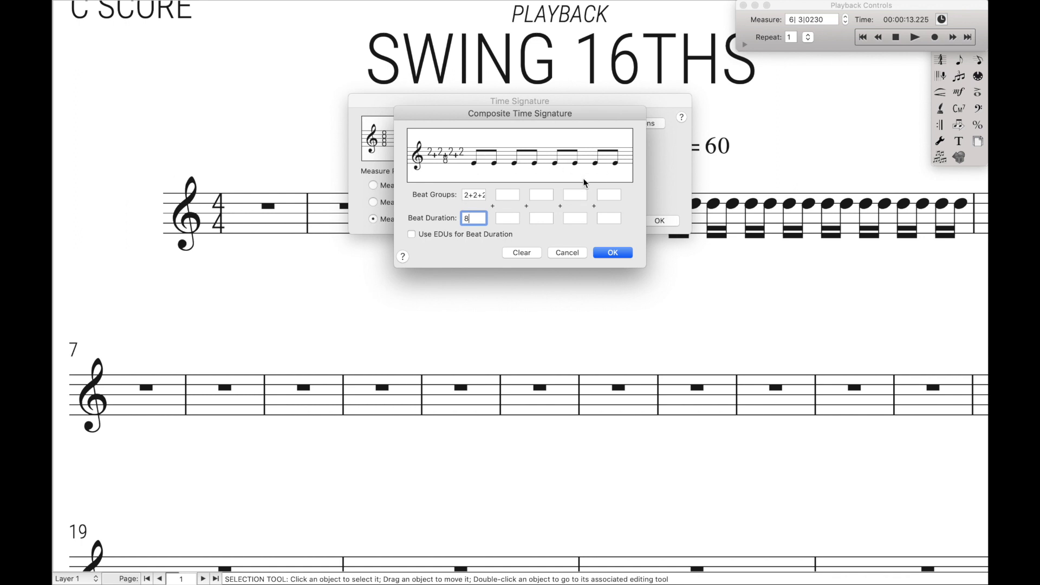
pyautogui.click(613, 253)
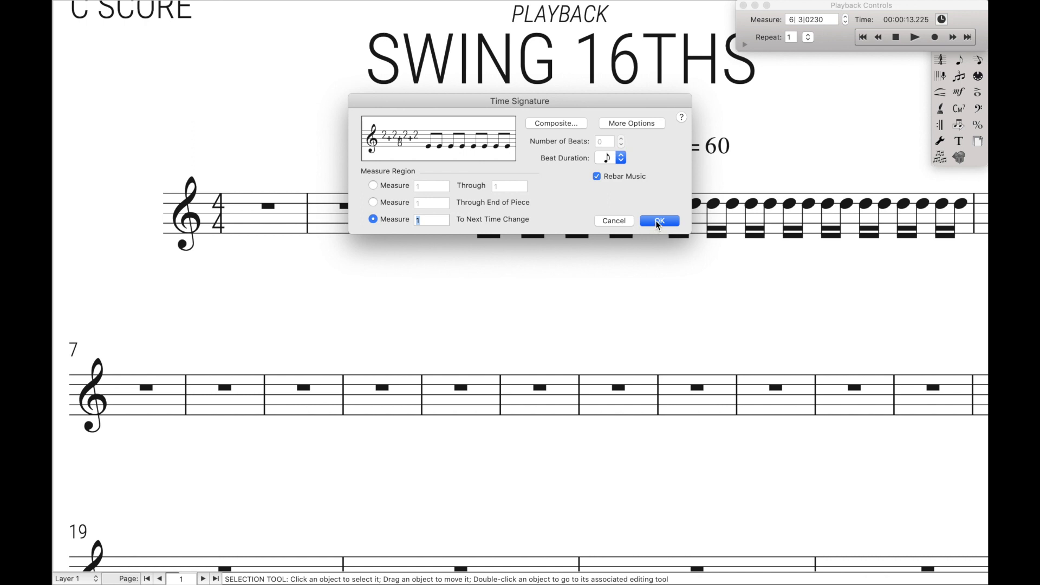
# - Check that 4/4 is used as the separate display time signature and apply the composite time signature with the music rebarred
pyautogui.click(637, 125)
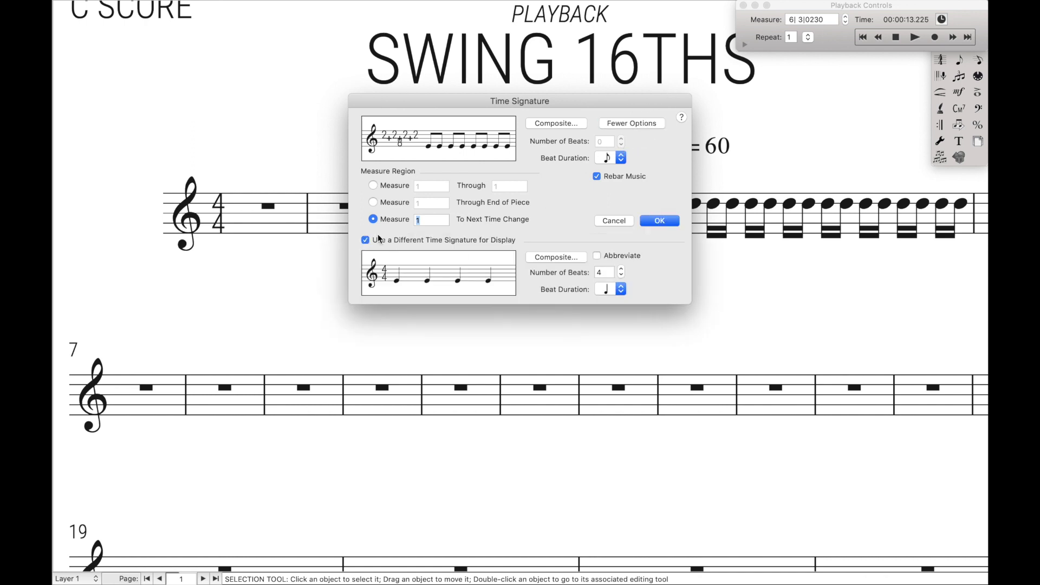
pyautogui.click(659, 221)
pyautogui.hscroll(-3, 672, 317)
pyautogui.scroll(1, 672, 317)
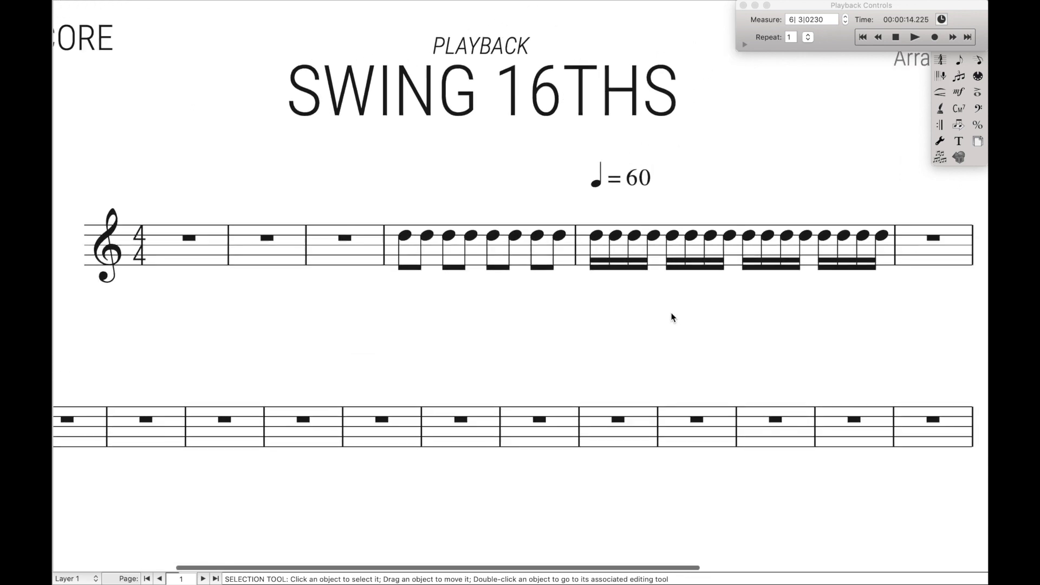